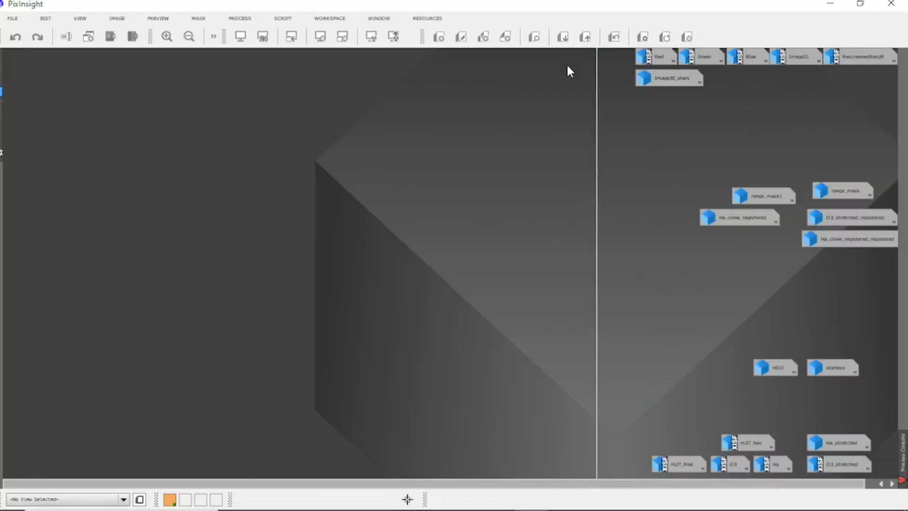
Step: Open the Red, Green and Blue channel master images to review them, then iconize all three
click(655, 54)
double_click(654, 56)
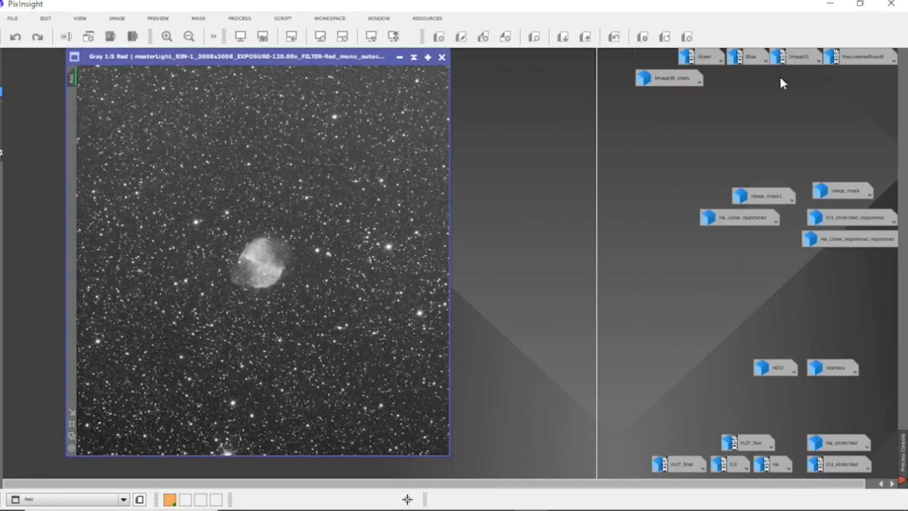
double_click(703, 56)
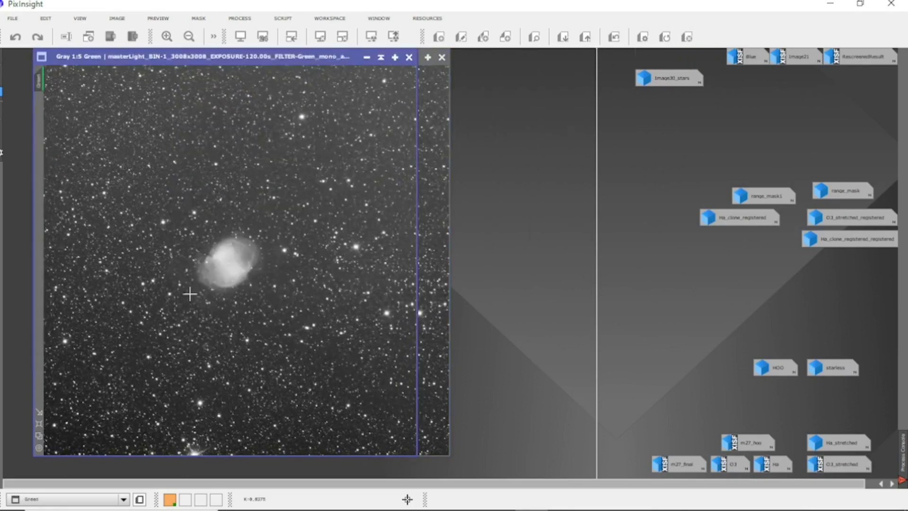
double_click(743, 59)
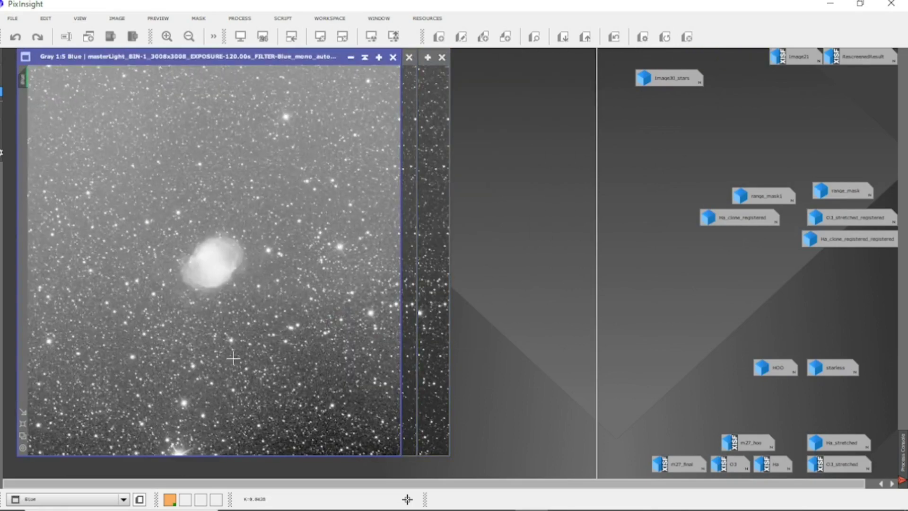
click(351, 57)
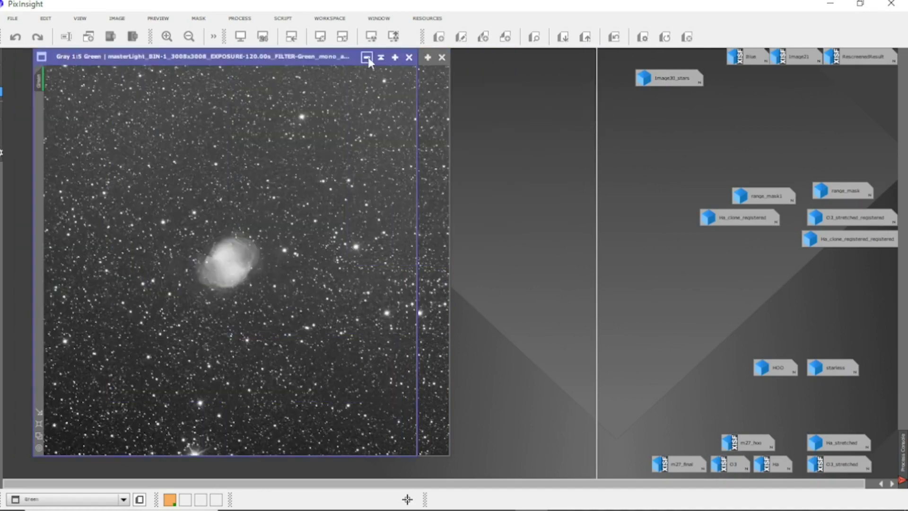
click(367, 57)
click(400, 57)
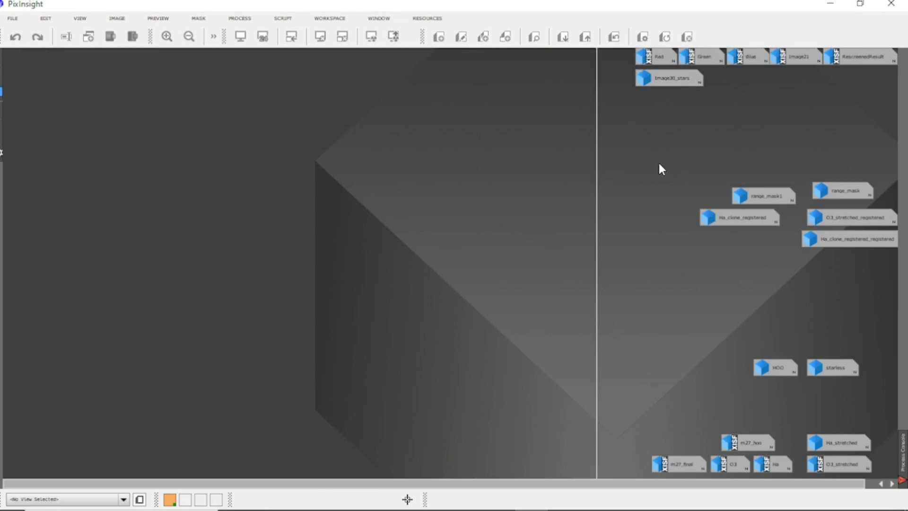
Step: View the Image21 colour image and then RescreenedResult, iconizing each afterwards
double_click(799, 57)
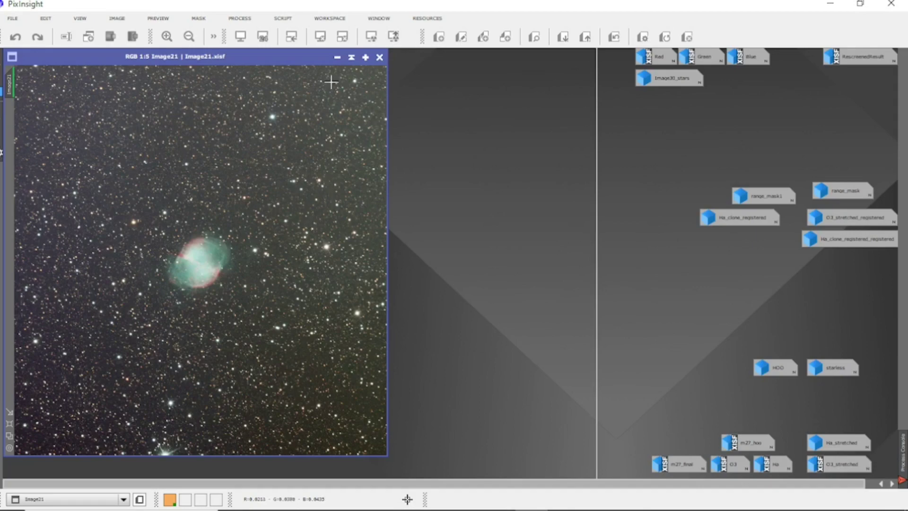
click(337, 58)
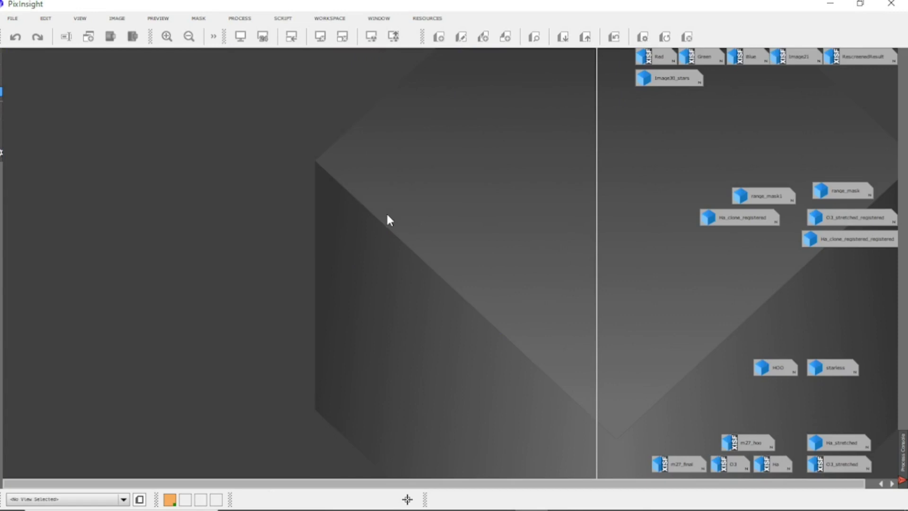
double_click(847, 61)
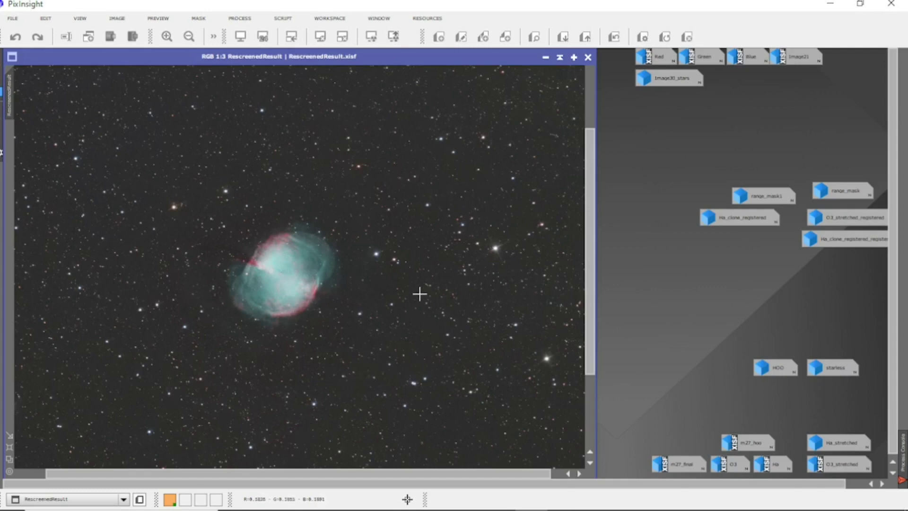
click(545, 57)
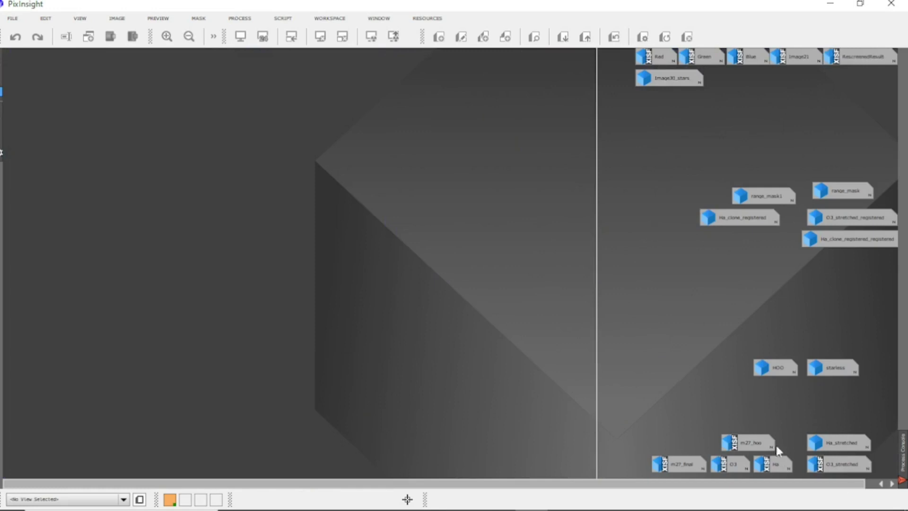
Step: Compare the Ha and O3 master images side by side, then iconize both
double_click(778, 464)
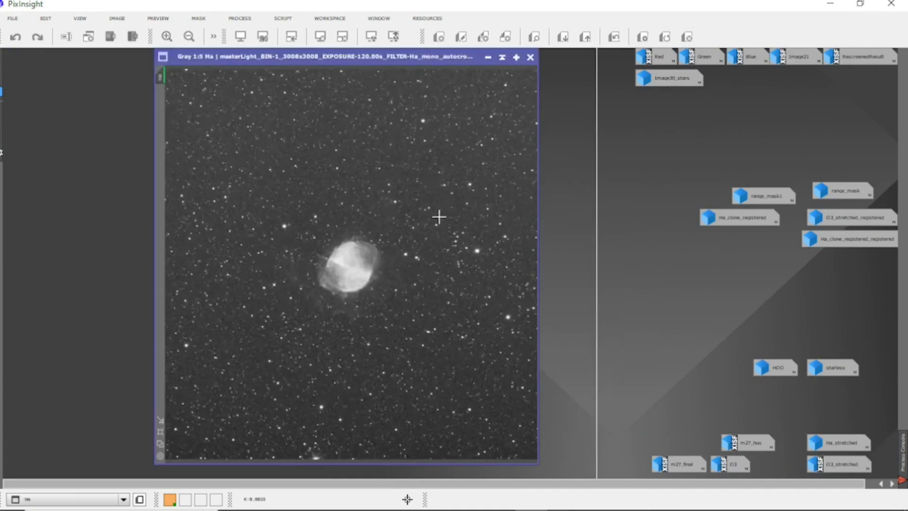
double_click(738, 465)
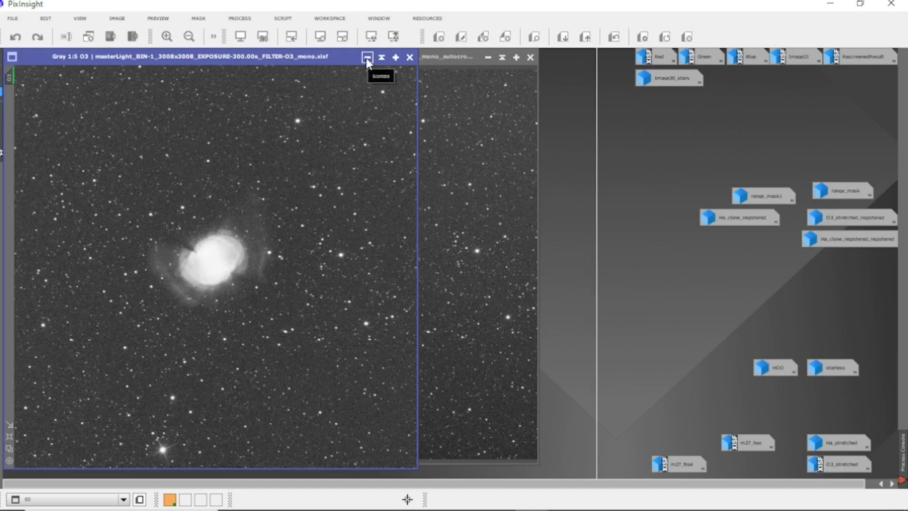
click(367, 58)
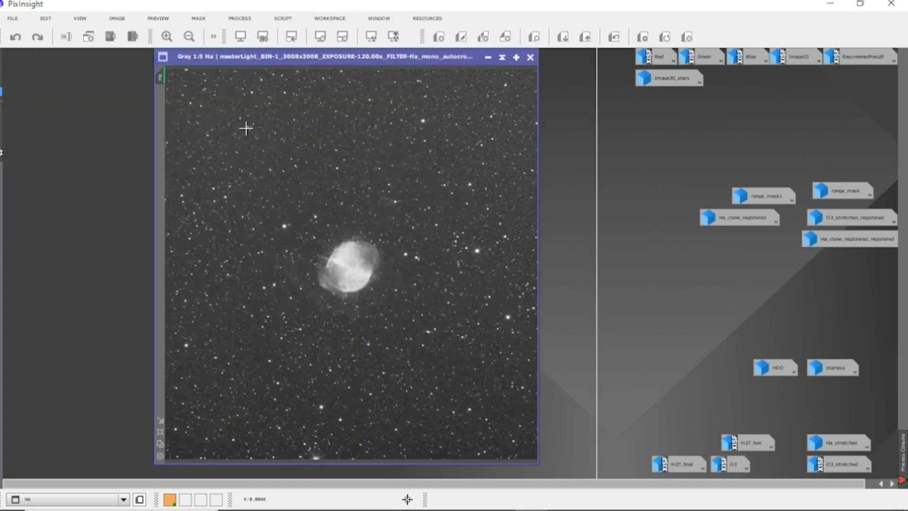
click(487, 58)
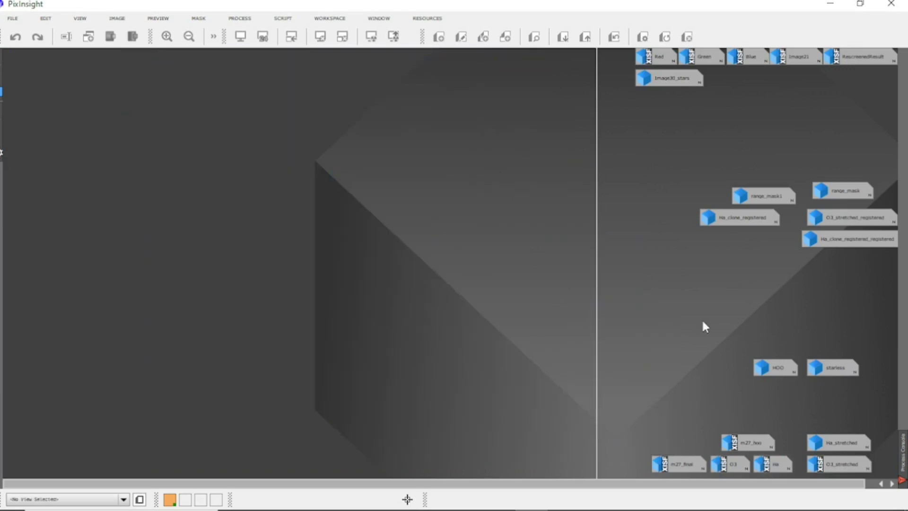
double_click(728, 463)
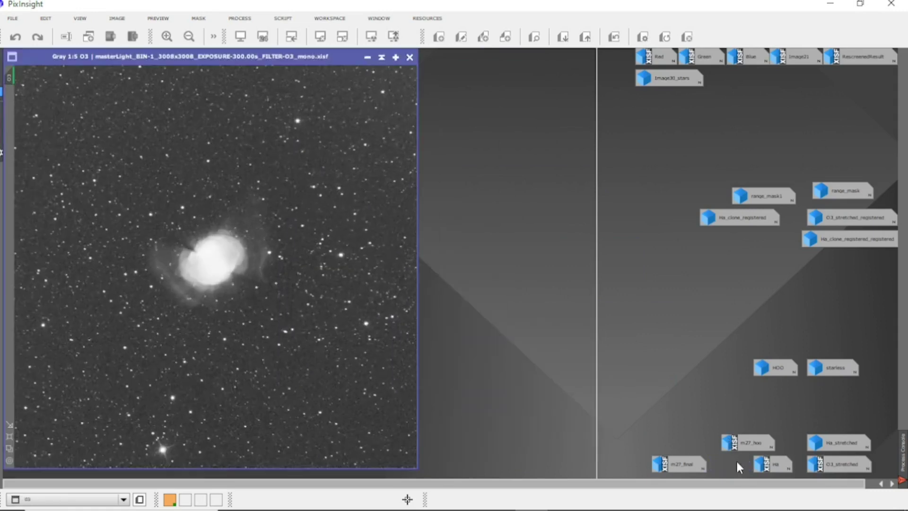
double_click(776, 463)
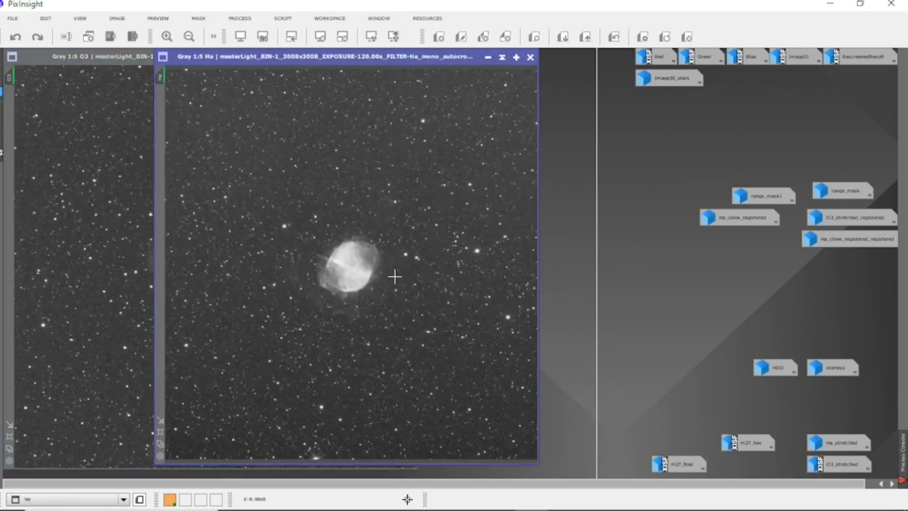
drag(431, 55, 500, 57)
click(544, 58)
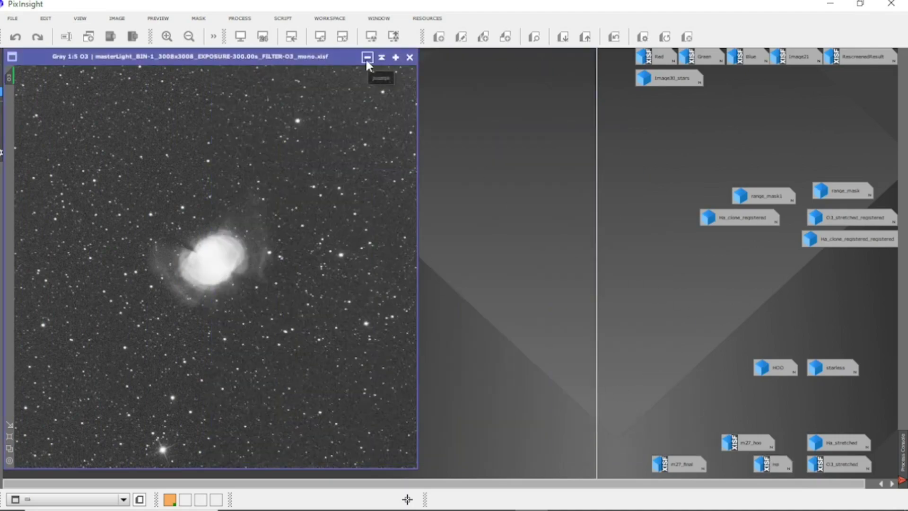
click(366, 58)
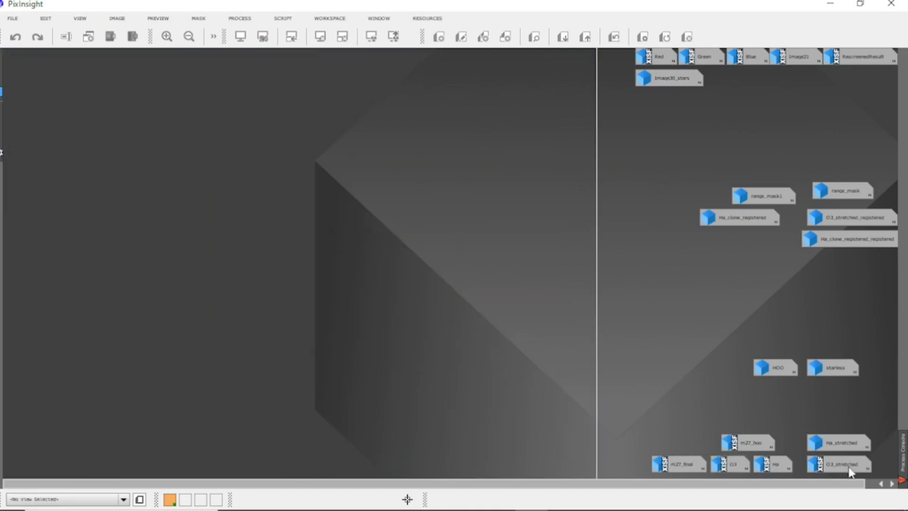
Step: Open the Ha_stretched and O3_stretched images, then iconize both
double_click(838, 444)
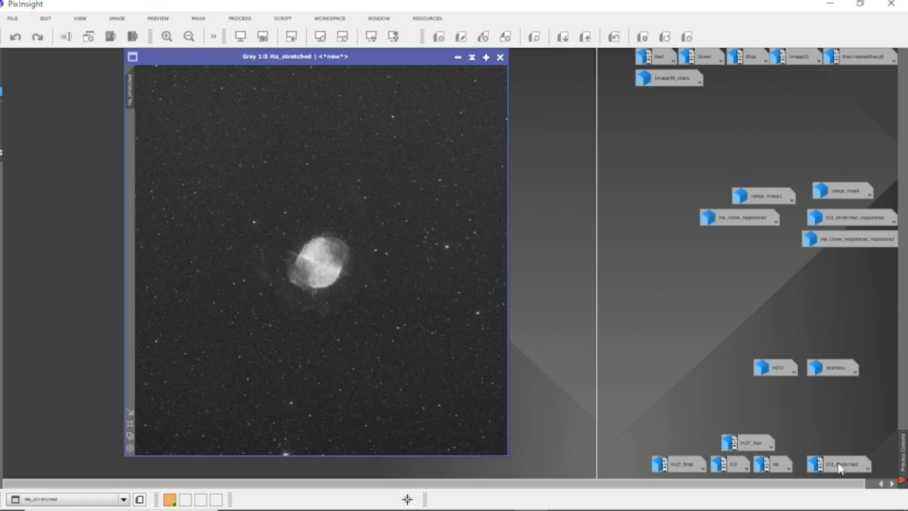
double_click(836, 462)
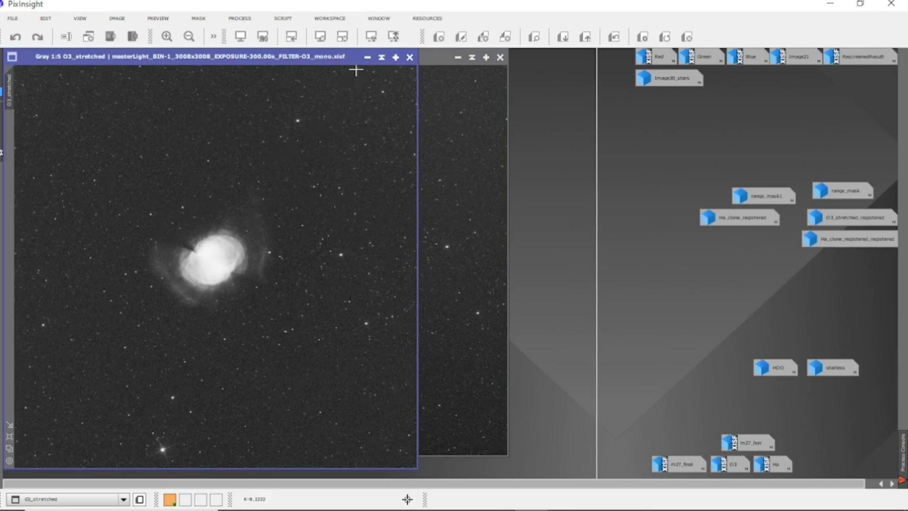
click(367, 58)
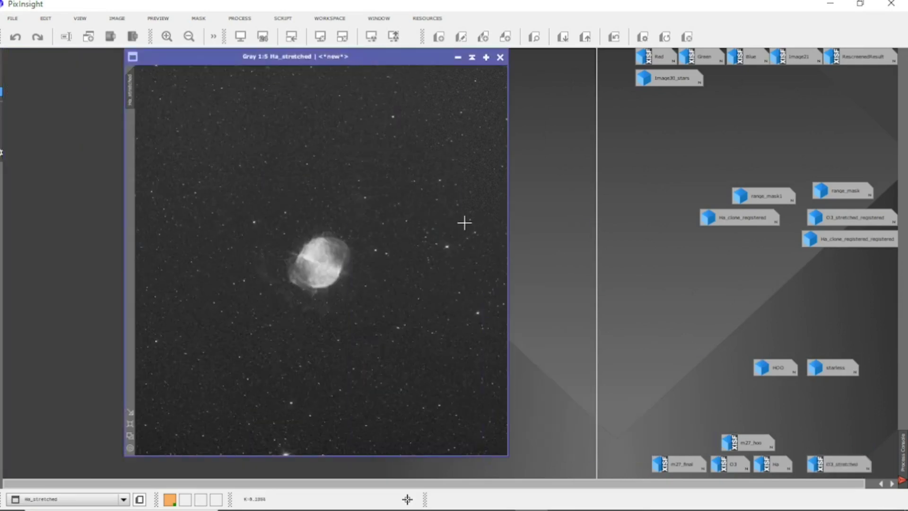
click(457, 58)
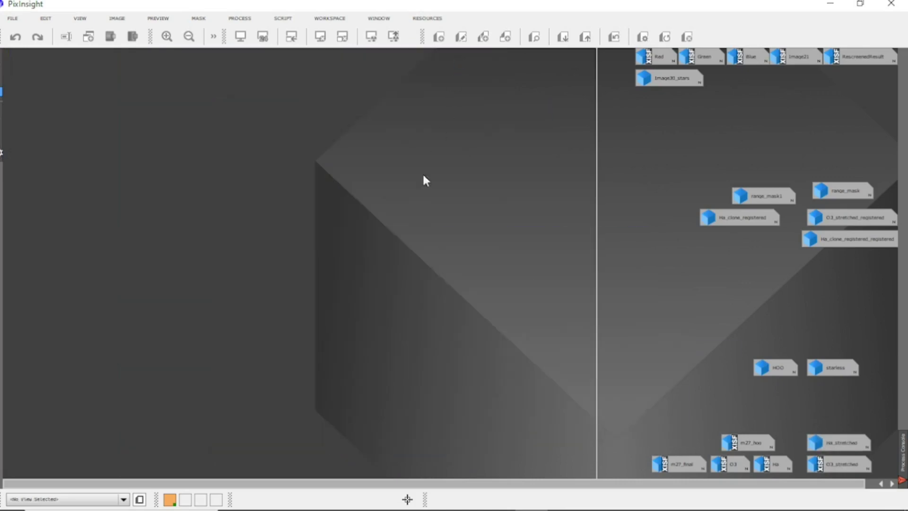
Step: View RescreenedResult, iconize it, and open Ha_clone_registered_registered
double_click(854, 61)
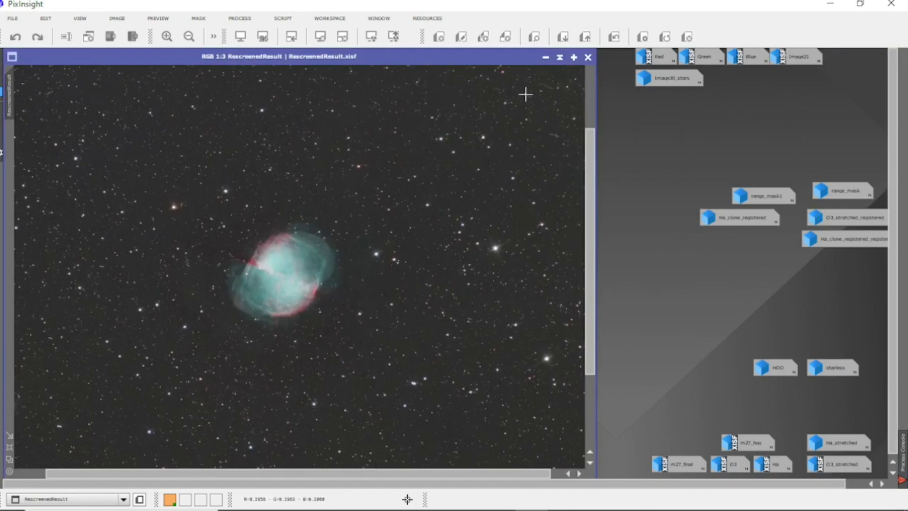
click(545, 57)
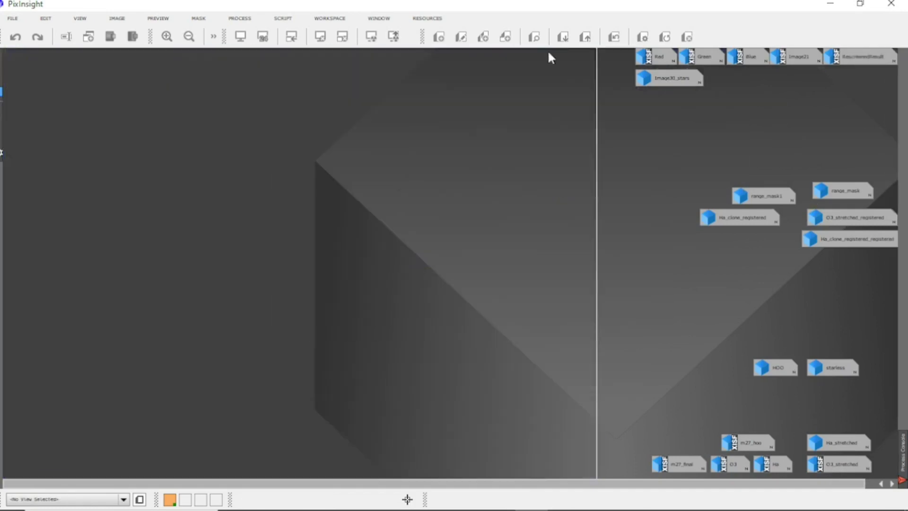
double_click(843, 239)
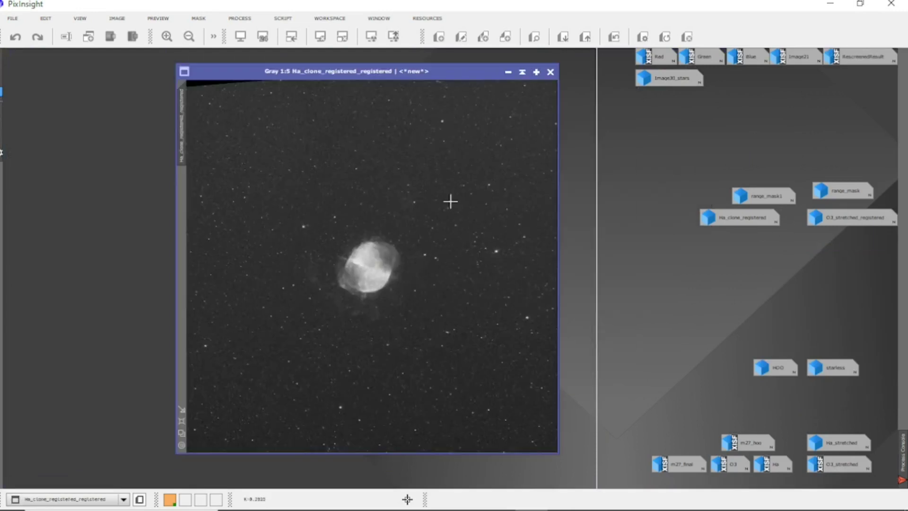
double_click(857, 214)
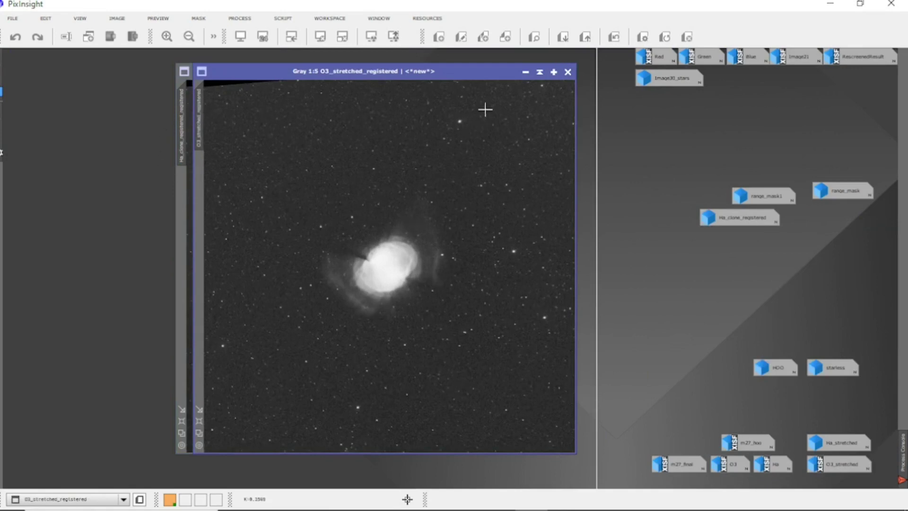
click(525, 72)
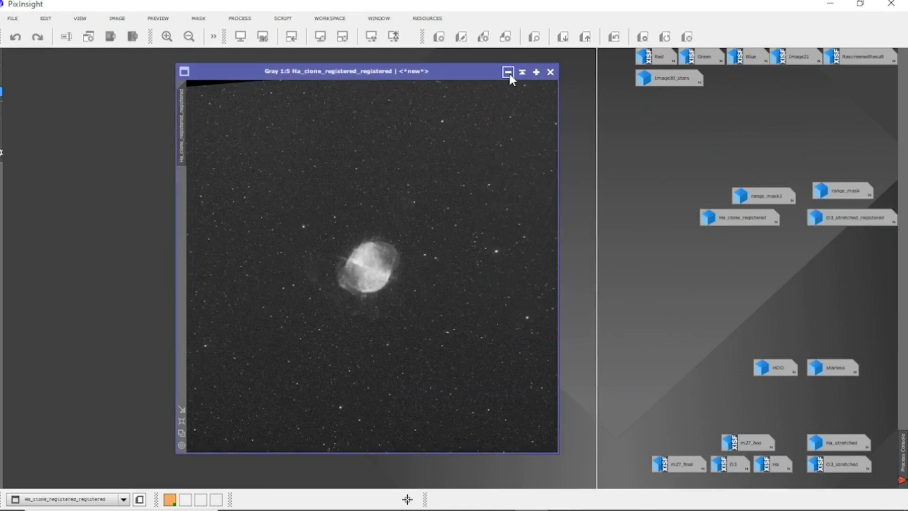
click(508, 72)
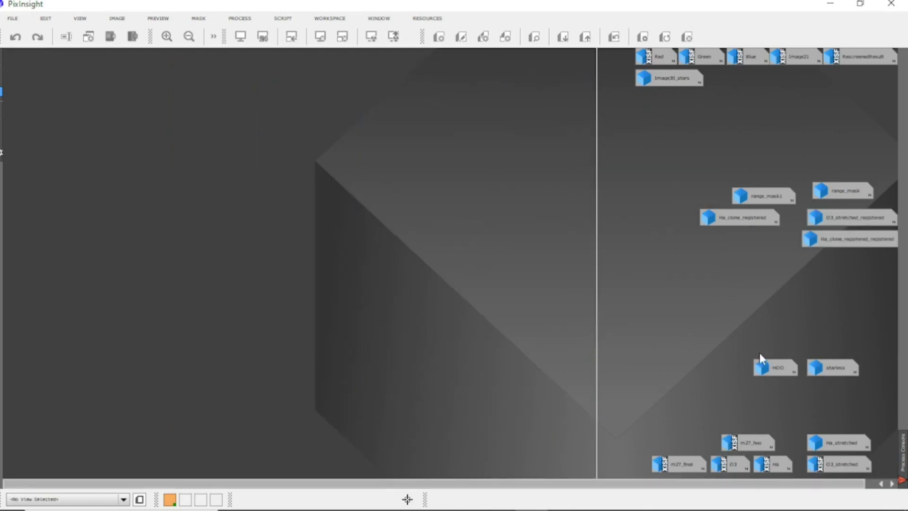
double_click(772, 368)
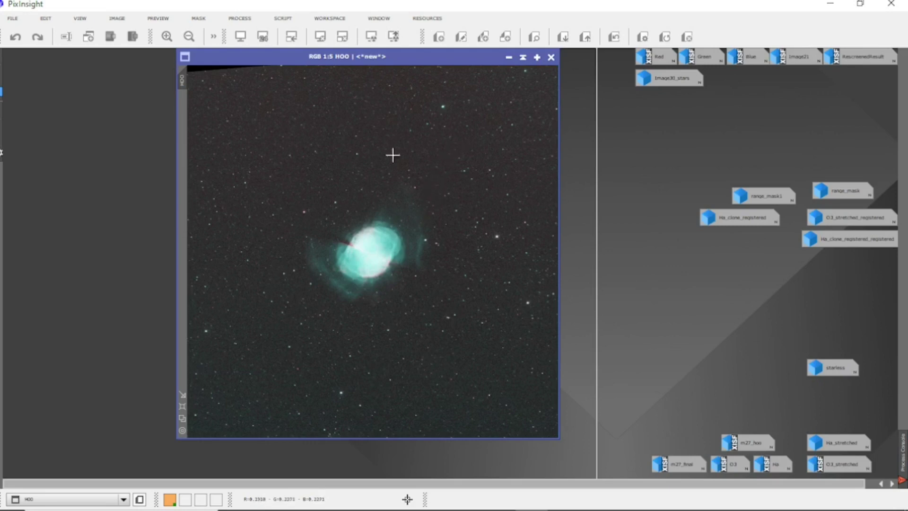
click(508, 58)
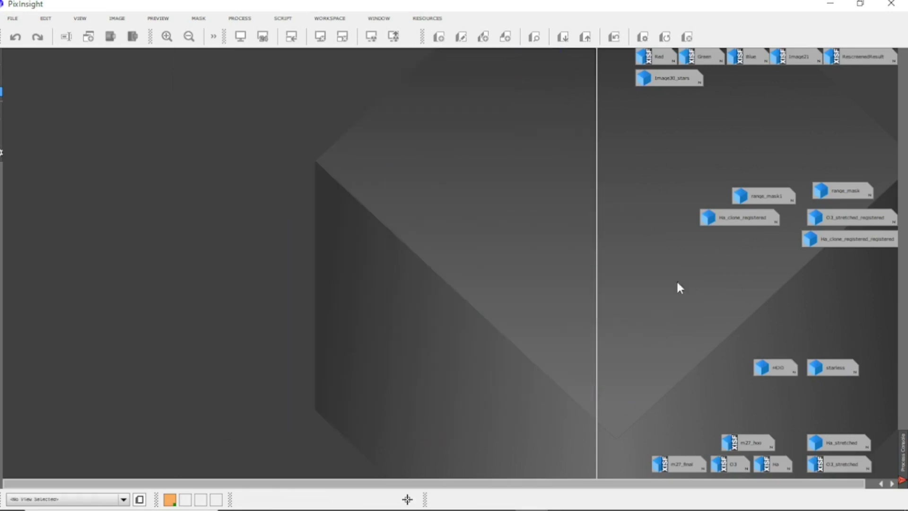
double_click(811, 370)
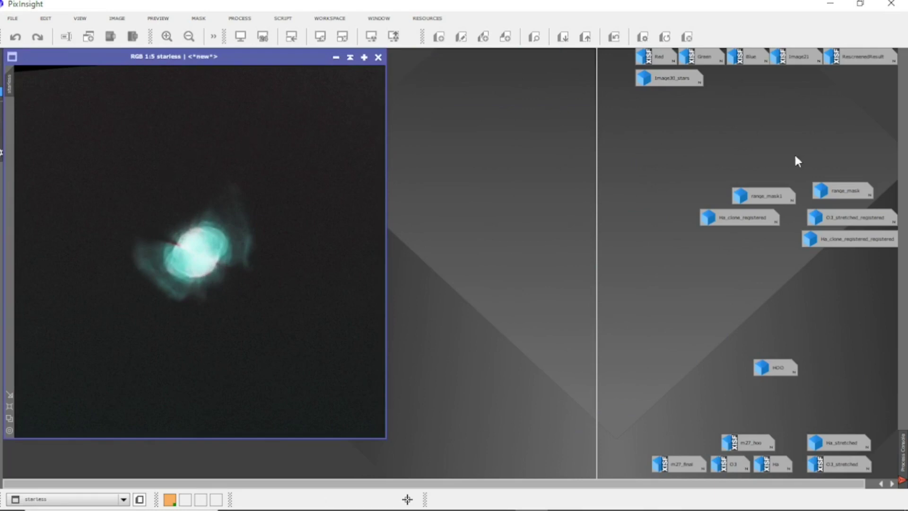
double_click(761, 198)
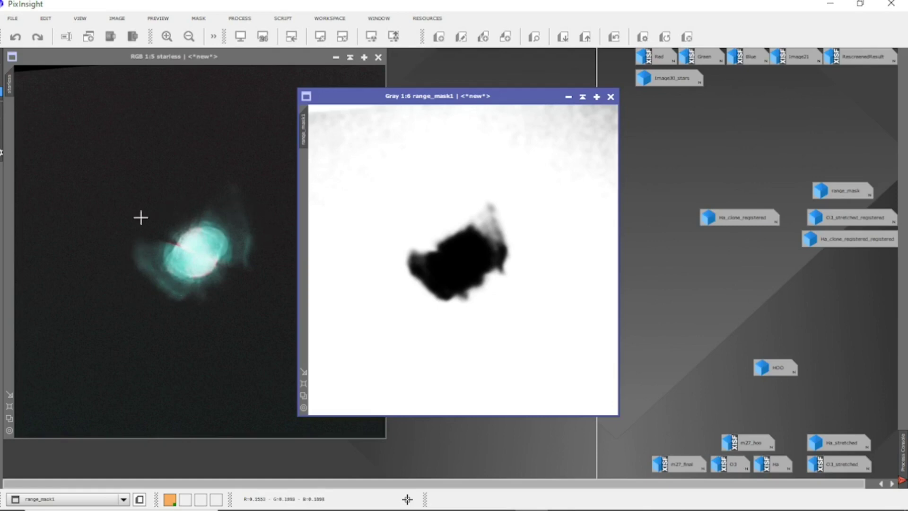
click(568, 98)
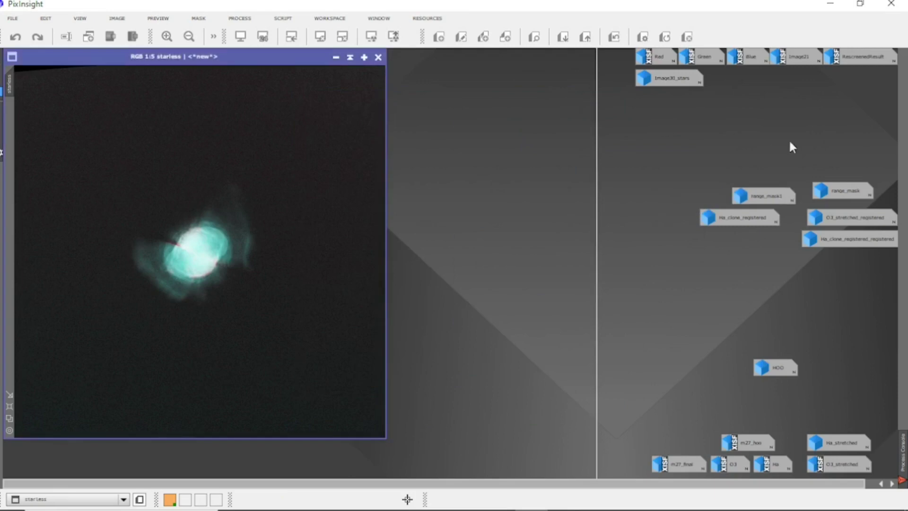
double_click(839, 192)
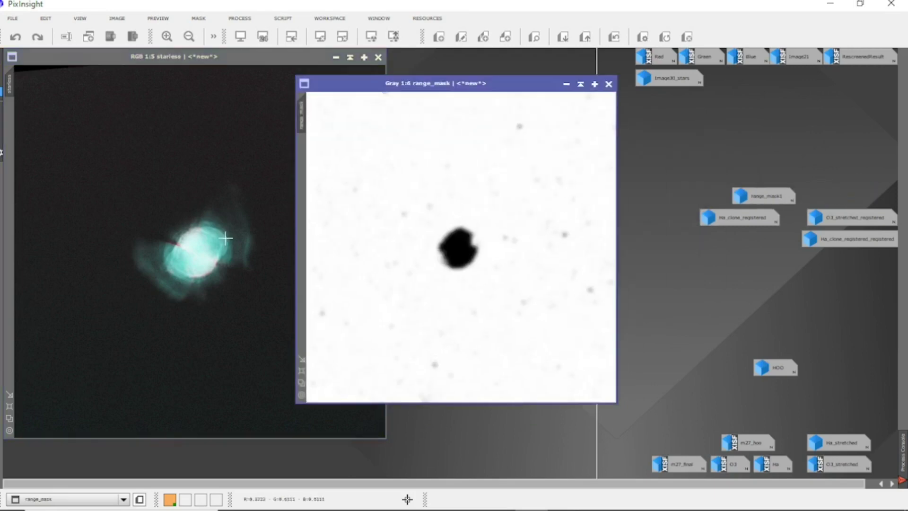
click(565, 85)
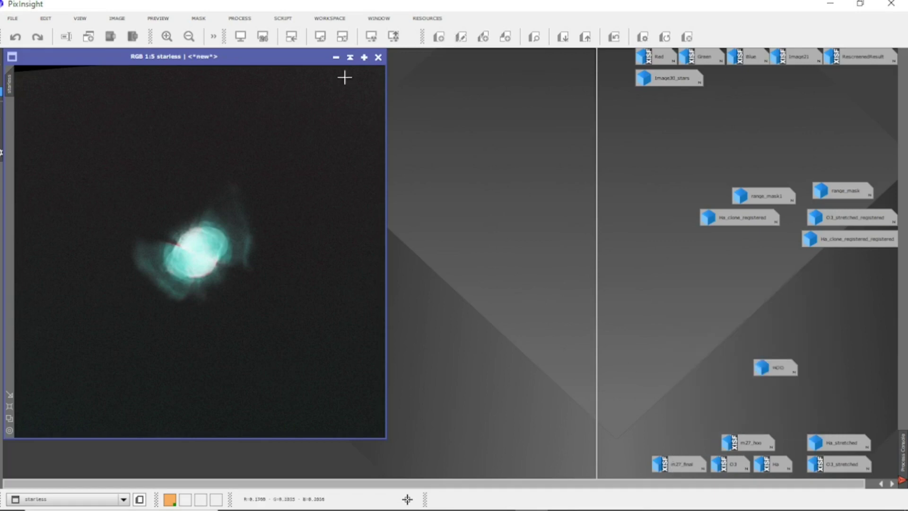
click(335, 57)
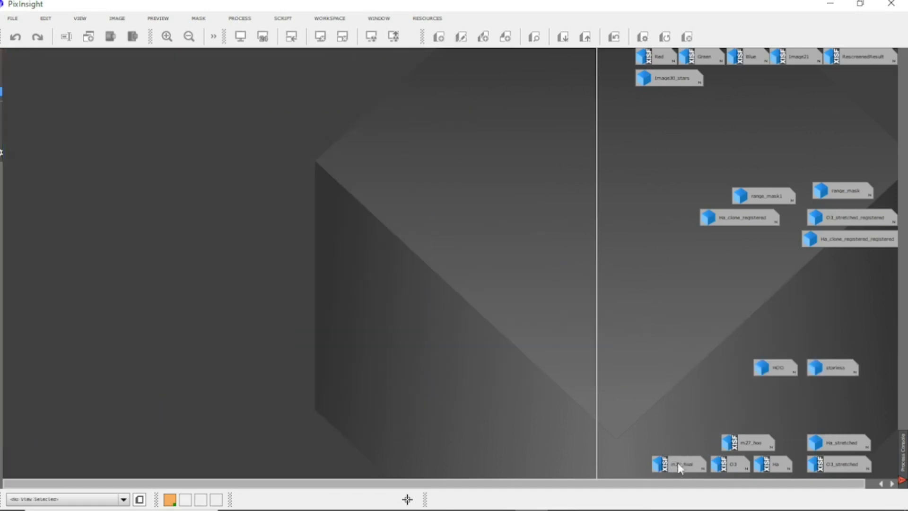
Step: Deiconize m27_final, then open RescreenedResult over it to compare the two
mouse_move(676, 464)
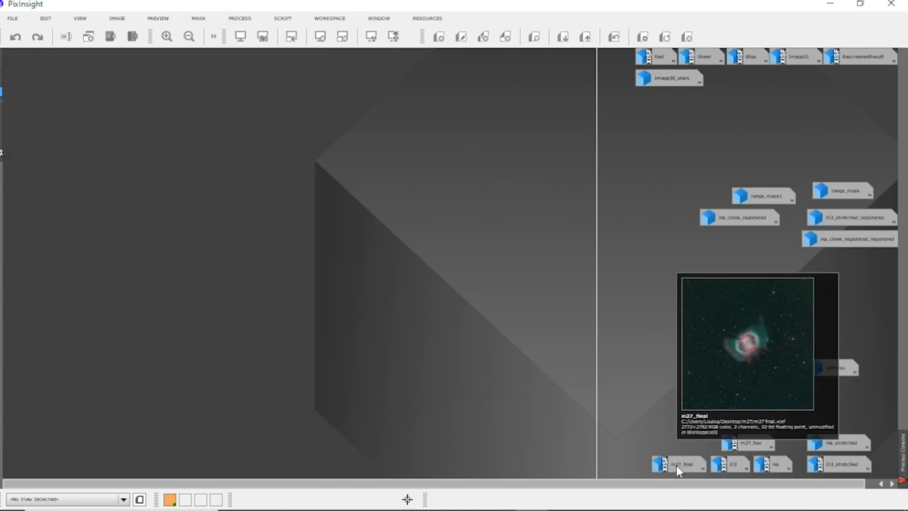
double_click(686, 465)
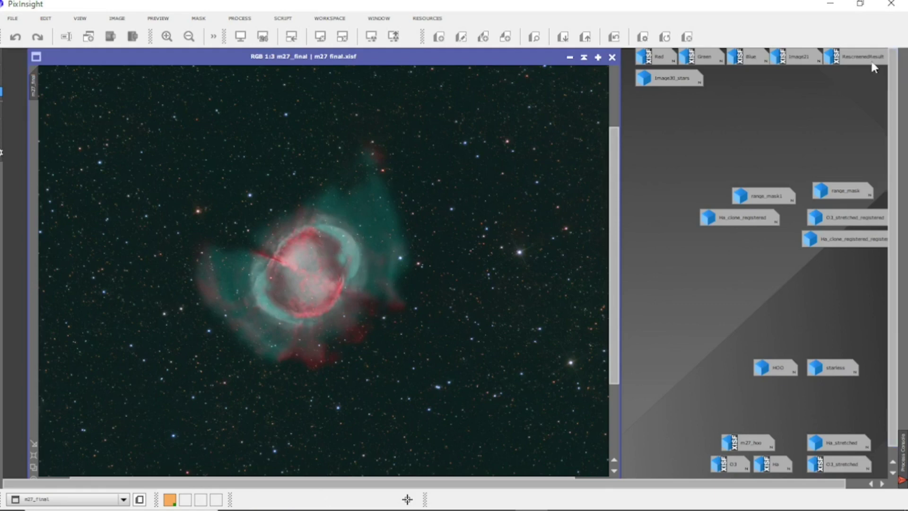
double_click(842, 57)
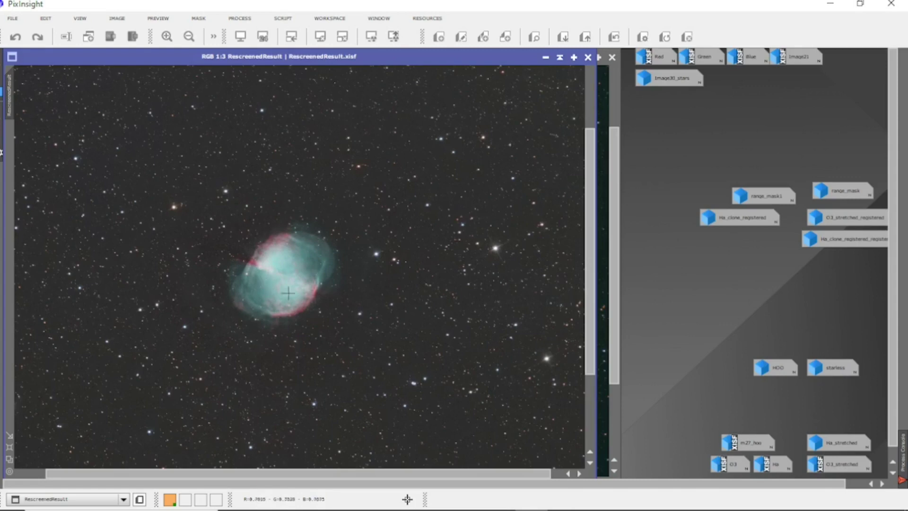
Step: Iconize RescreenedResult so only the m27_final Dumbbell nebula image remains visible
click(545, 57)
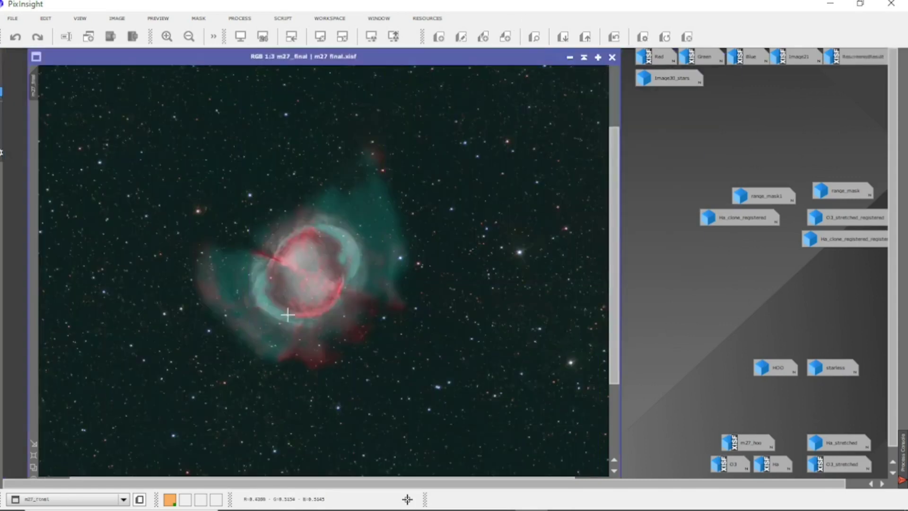